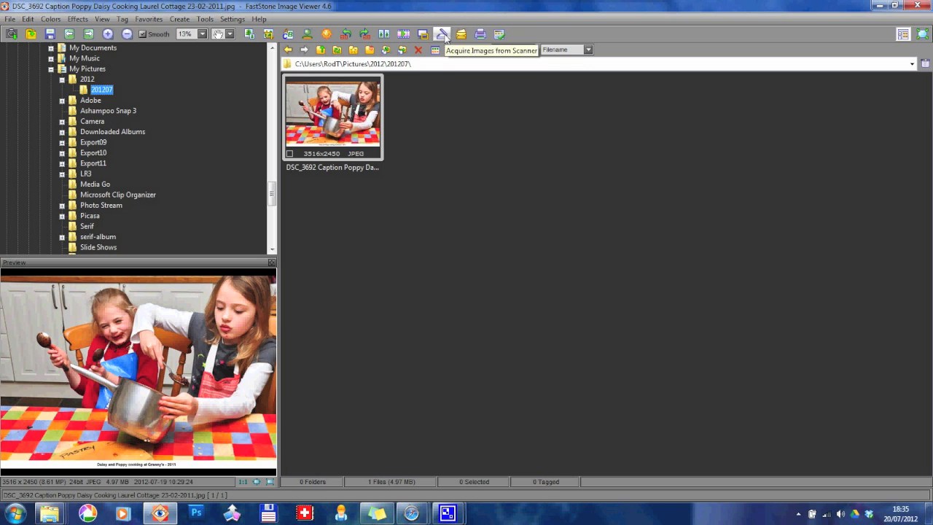
- Start acquiring an image from the HP Photosmart 5510 scanner and run a preview scan of the photo
left_click(445, 38)
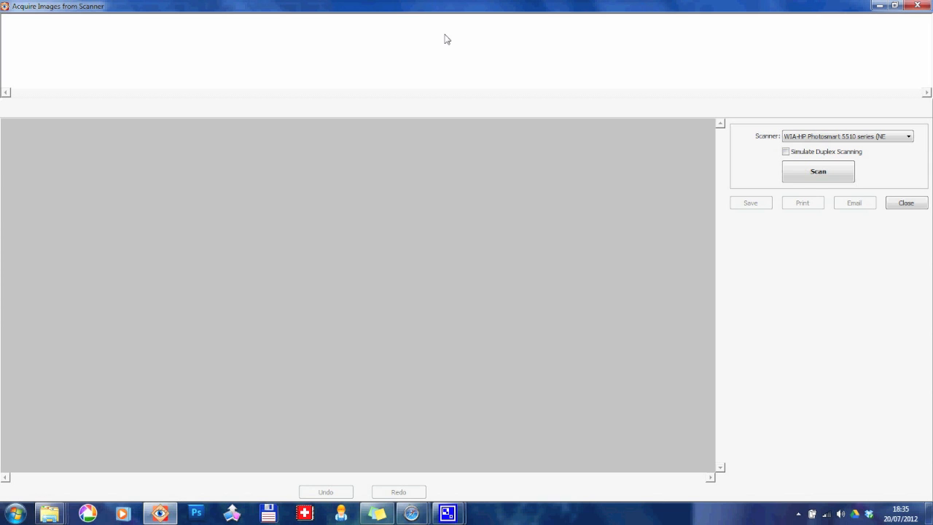
left_click(824, 172)
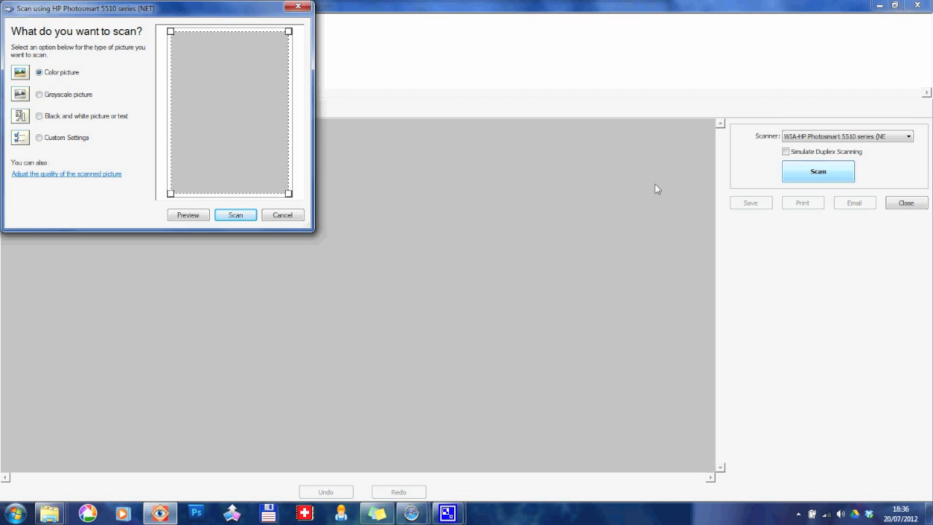
left_click(191, 218)
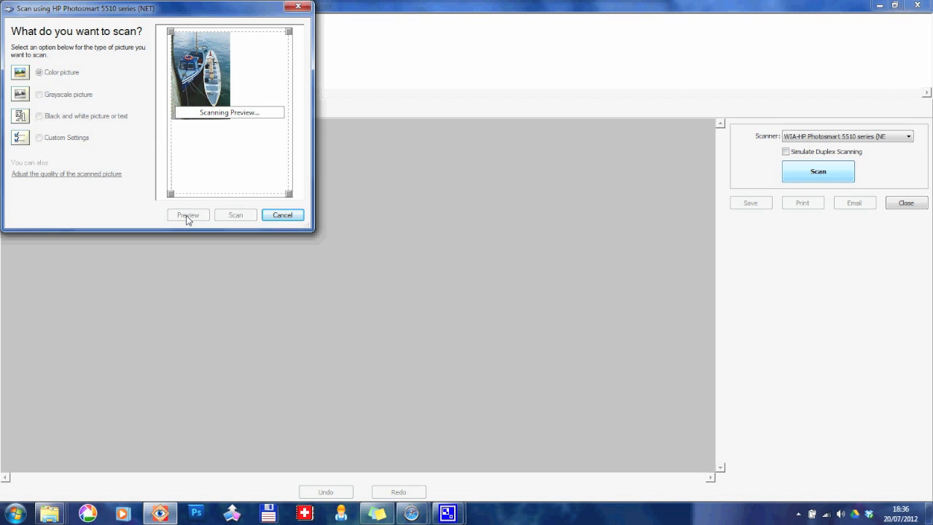
- Set the scan resolution to 600 DPI in the scanner's advanced quality properties
left_click(95, 175)
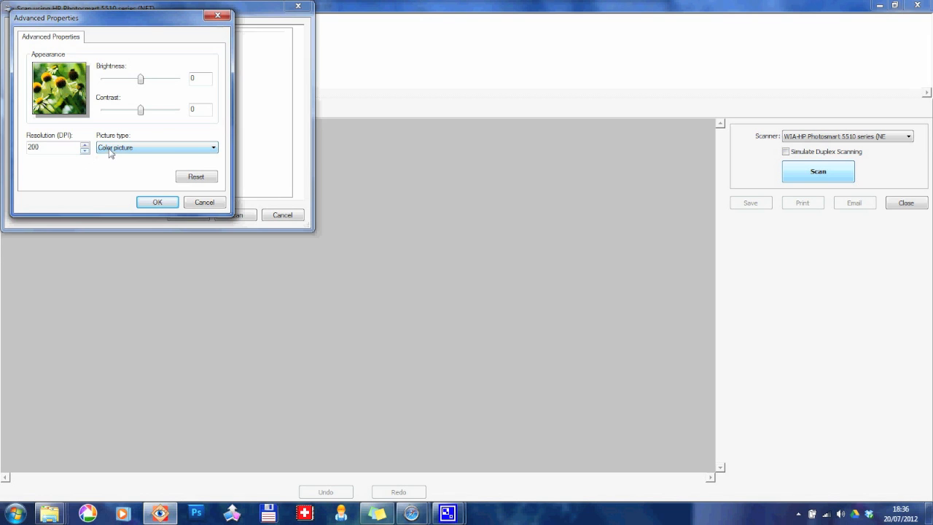
left_click(84, 152)
left_click(84, 146)
left_click(84, 146)
left_click(85, 153)
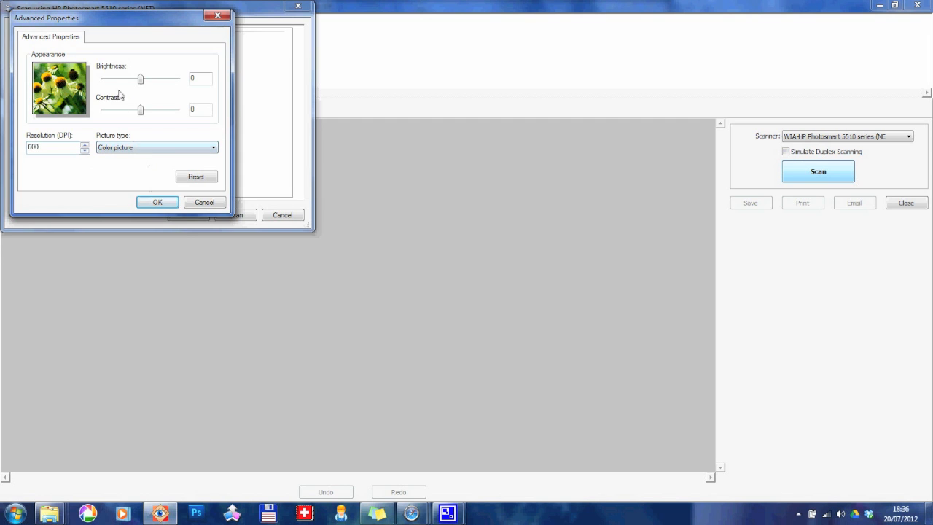
left_click(164, 205)
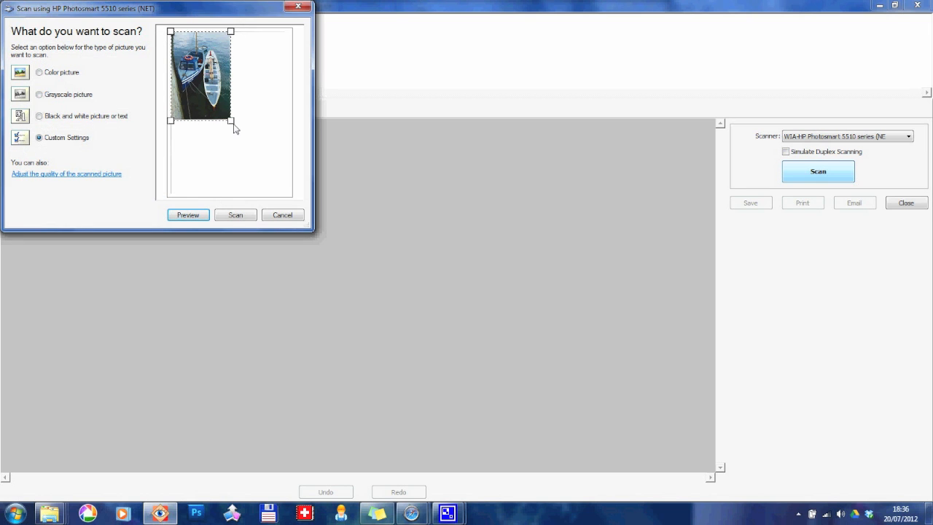
- Trim the scan area slightly to fit the edges of the boats photo and scan it
left_click_drag(233, 124, 232, 122)
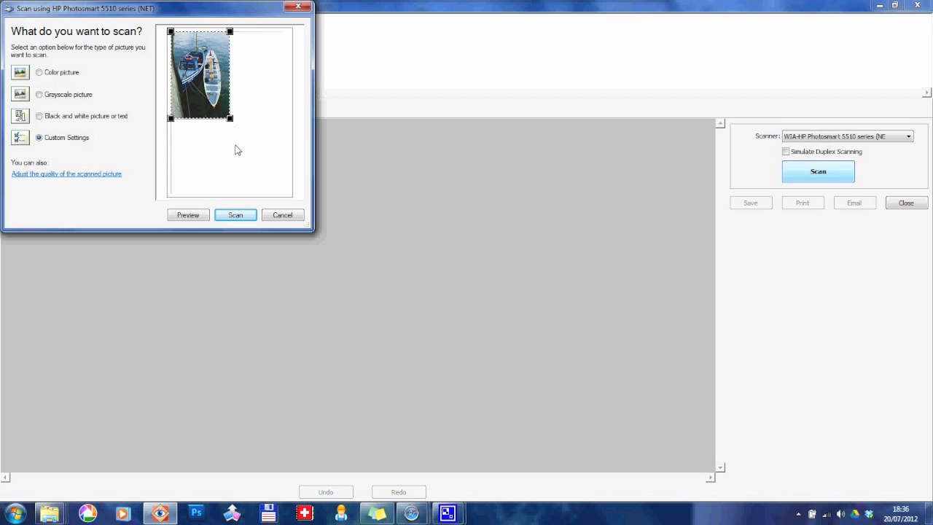
left_click(236, 216)
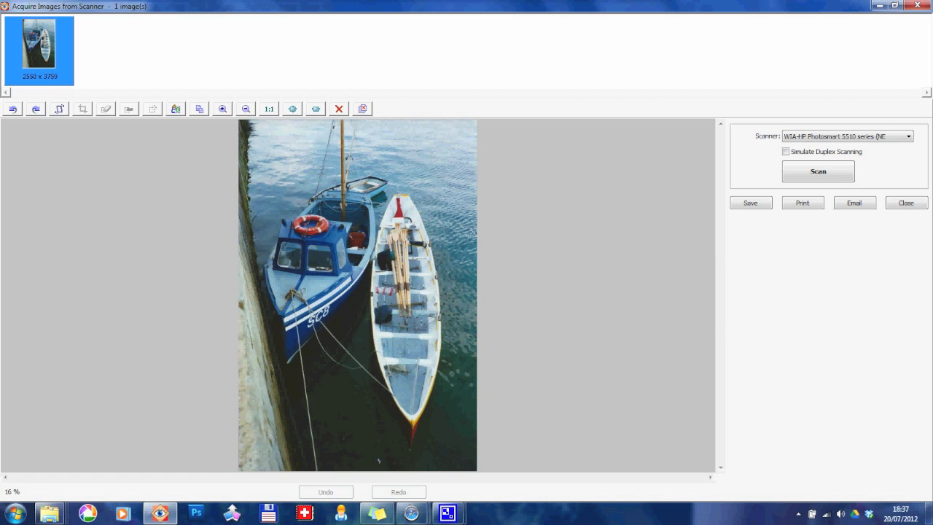
- Open the save settings for the scanned image and use JPEG format with quality 95
left_click(748, 207)
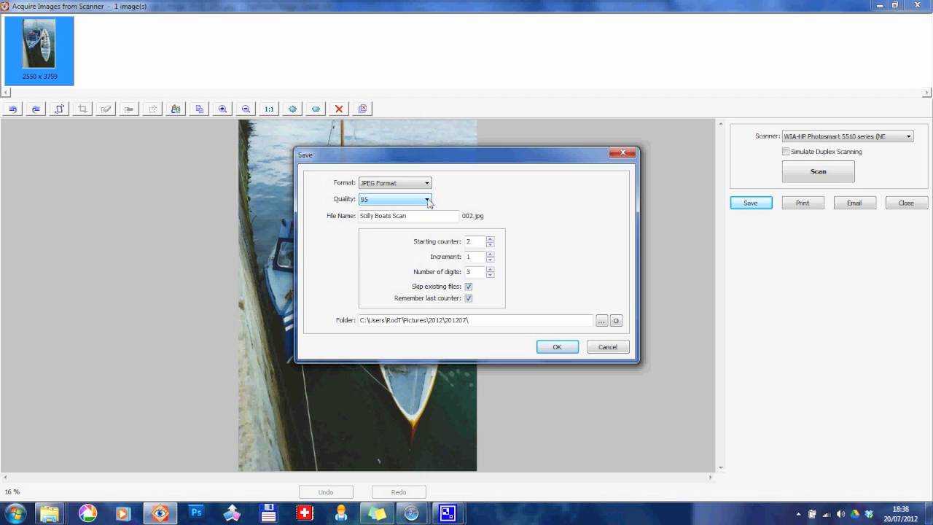
left_click(428, 201)
left_click(412, 211)
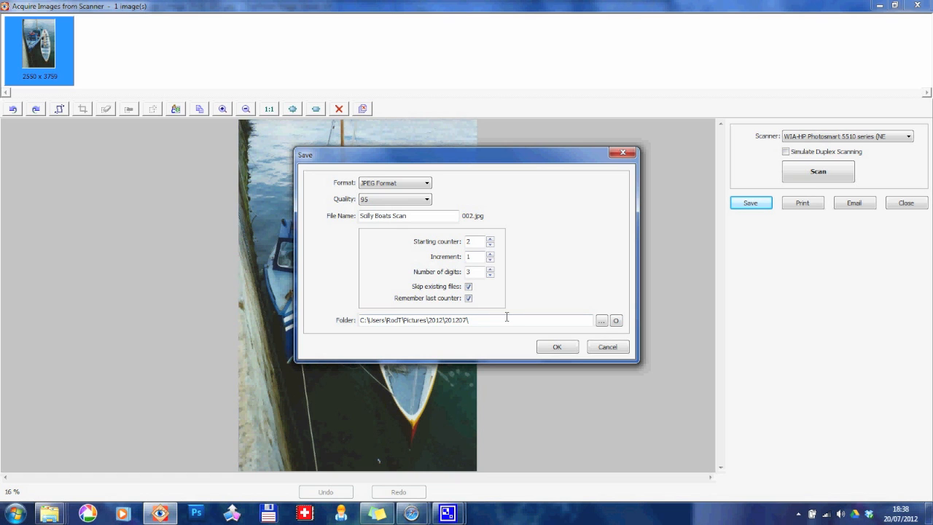
- Choose the PhotosTemp folder as the destination and save the scan as Scilly Boats Scan002.jpg
left_click(601, 321)
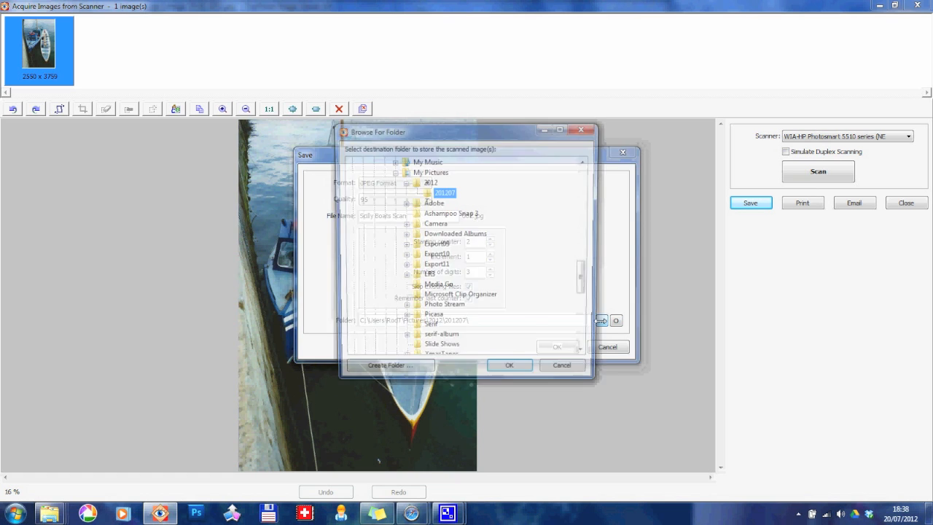
scroll(467, 255, "down", 6)
left_click(431, 192)
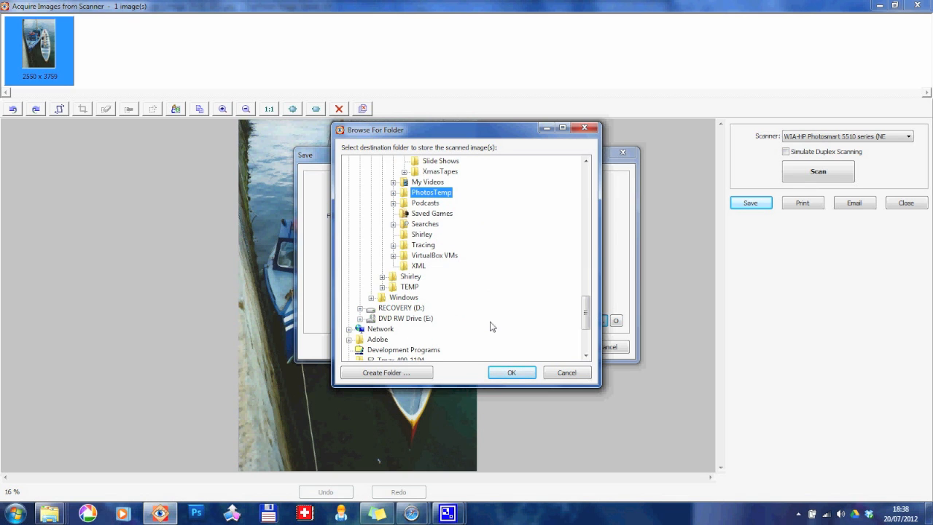
left_click(510, 372)
left_click(469, 286)
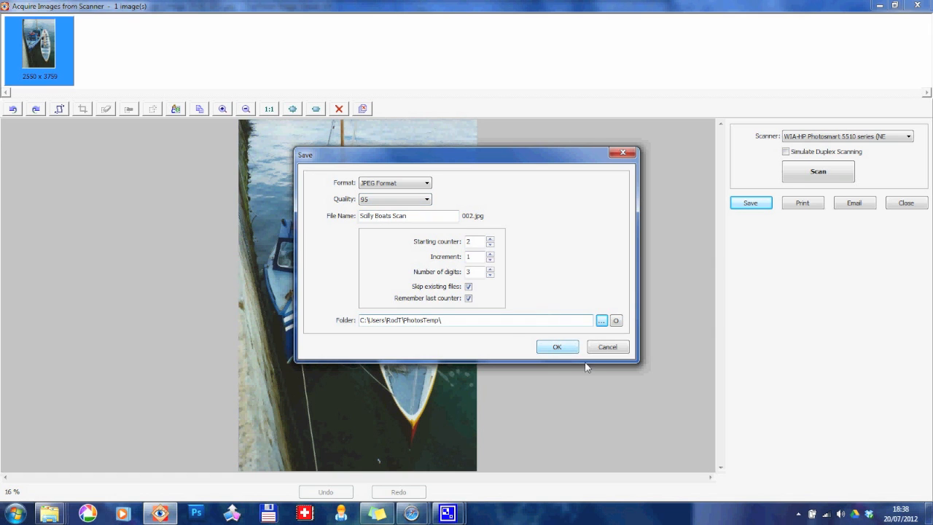
left_click(570, 349)
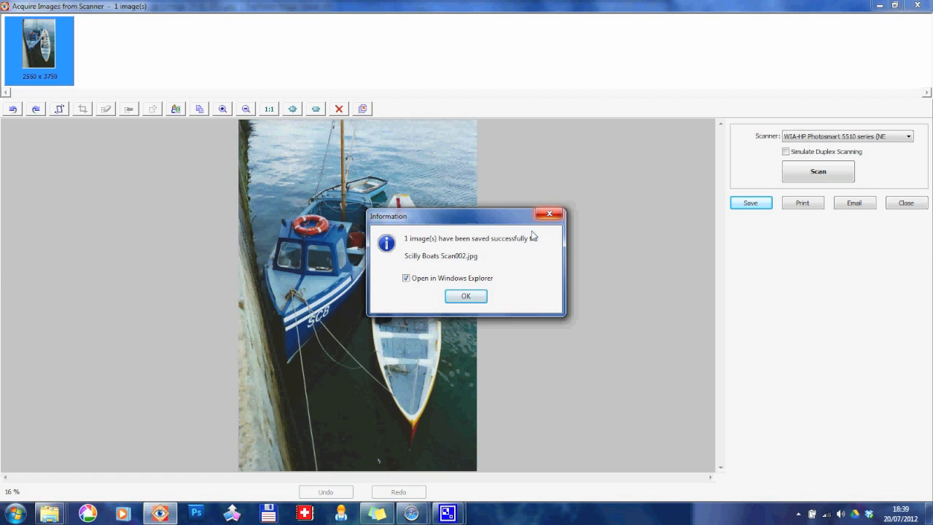
- Dismiss the save notice without opening Windows Explorer and close the scanner acquisition window
left_click(406, 279)
left_click(467, 297)
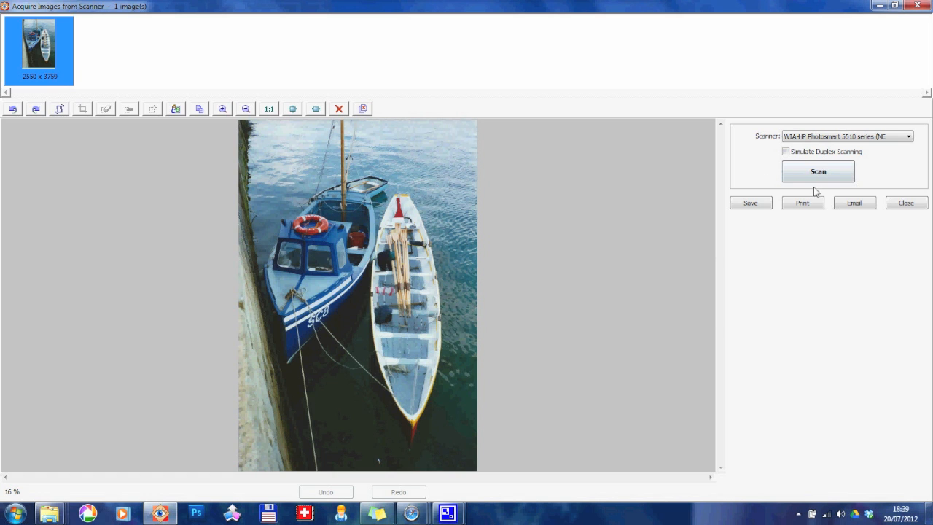
left_click(896, 204)
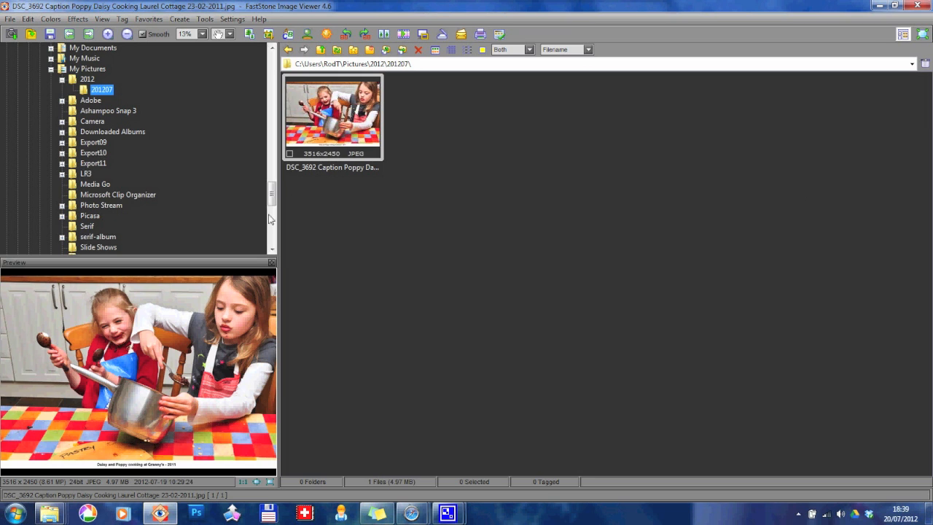
- Browse to the PhotosTemp folder and open Scilly Boats Scan002.jpg in full screen
left_click(51, 69)
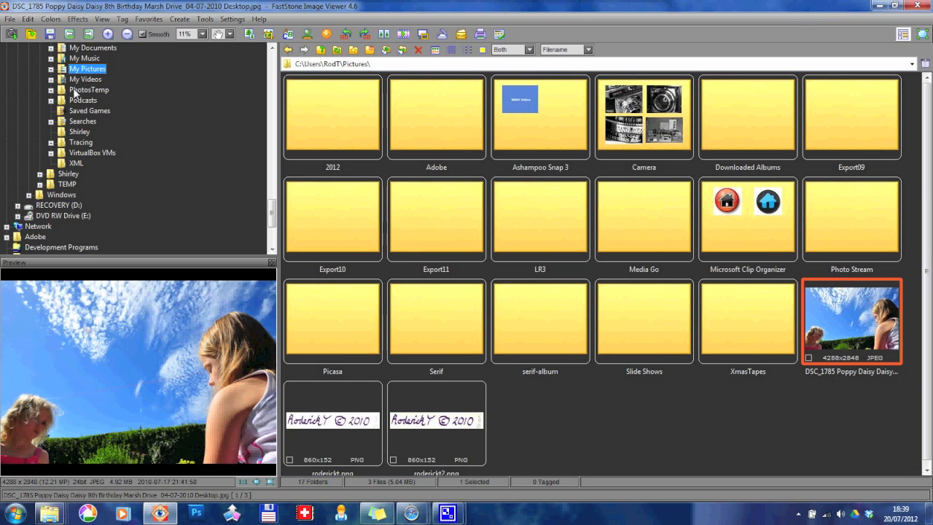
left_click(82, 90)
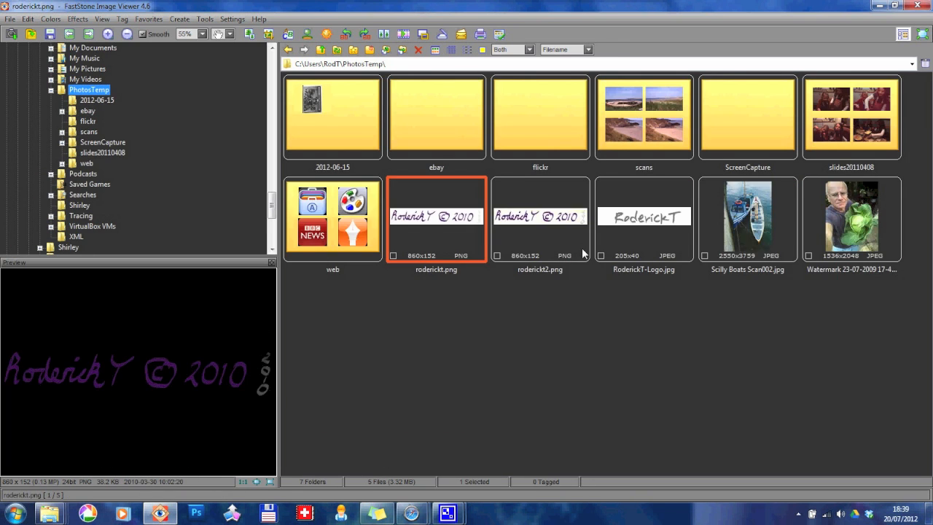
left_click(738, 231)
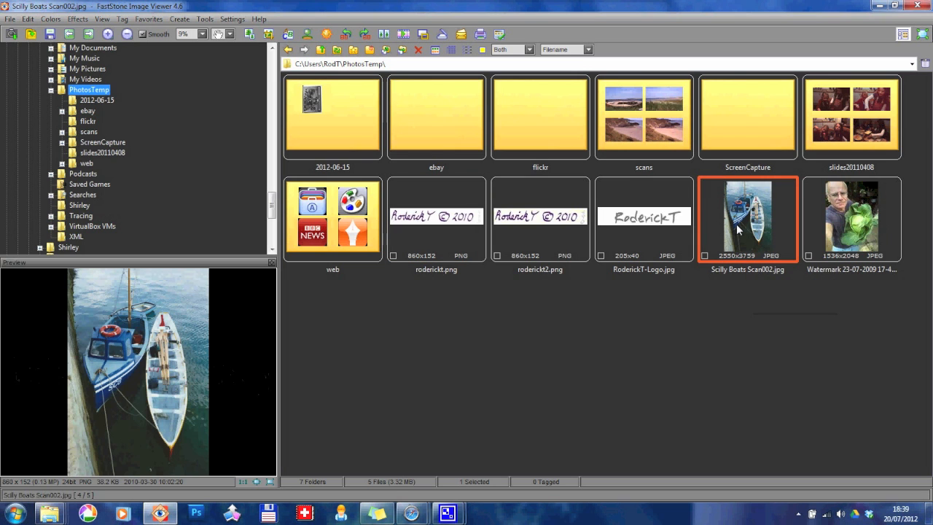
double_click(738, 231)
- Adjust the photo's lighting with contrast 42, saturation -1 and highlights -41, compare it with the original, and apply
mouse_move(4, 264)
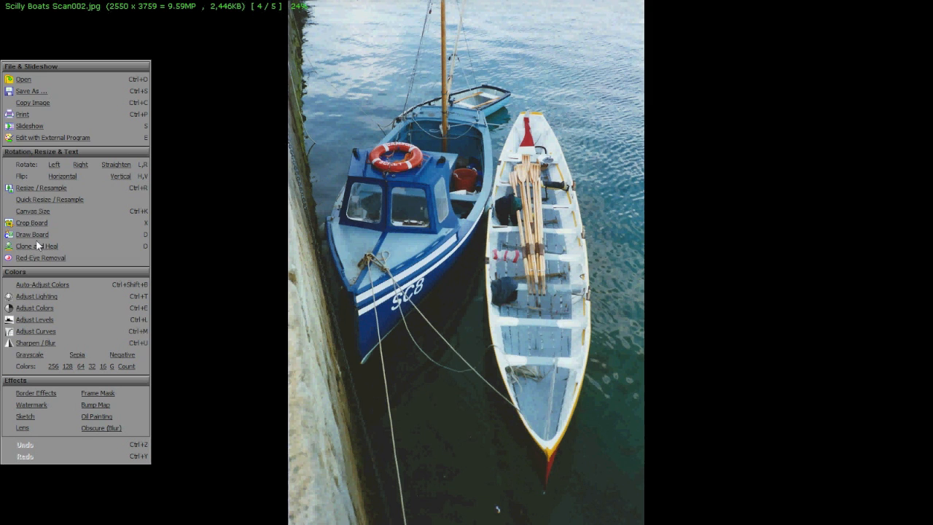
left_click(40, 299)
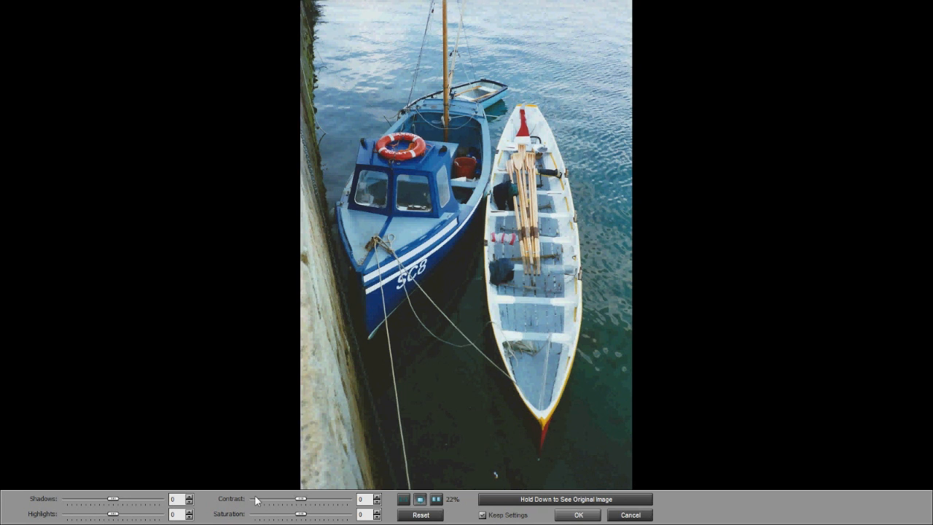
left_click_drag(302, 501, 320, 501)
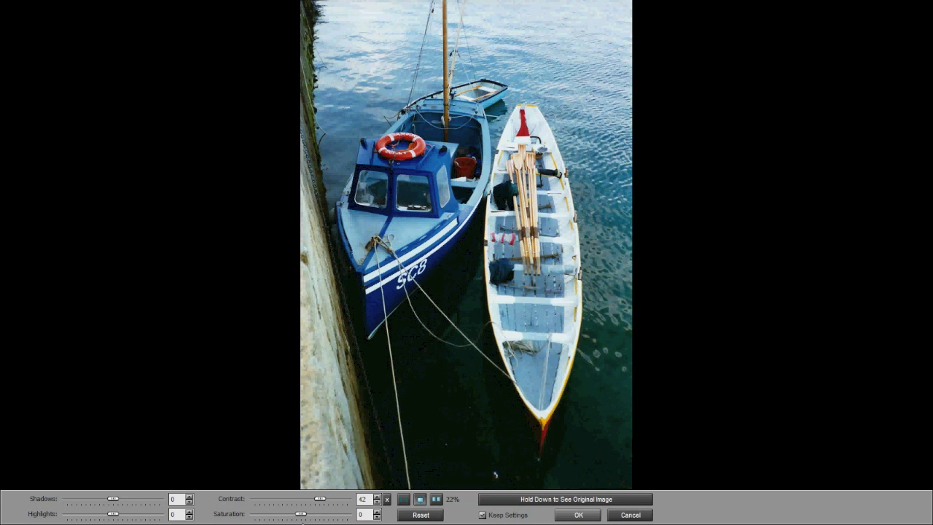
mouse_move(304, 517)
left_mouse_down()
mouse_move(317, 516)
mouse_move(302, 517)
left_mouse_up()
left_click_drag(113, 516, 95, 521)
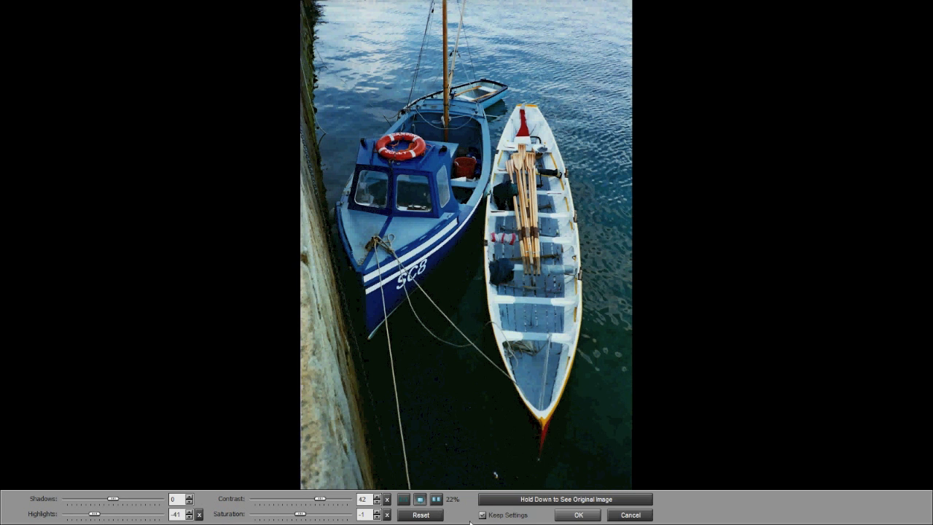
left_click_drag(536, 501, 537, 501)
left_click(481, 516)
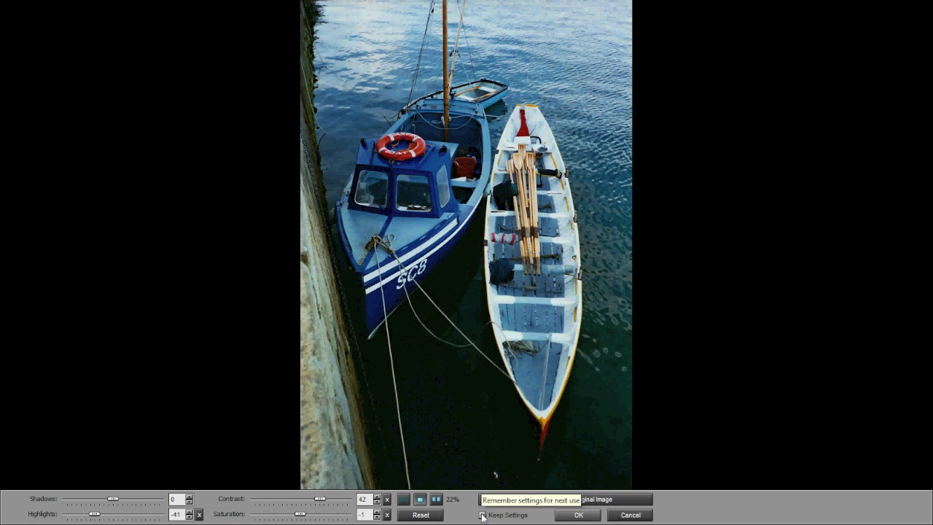
left_click(570, 518)
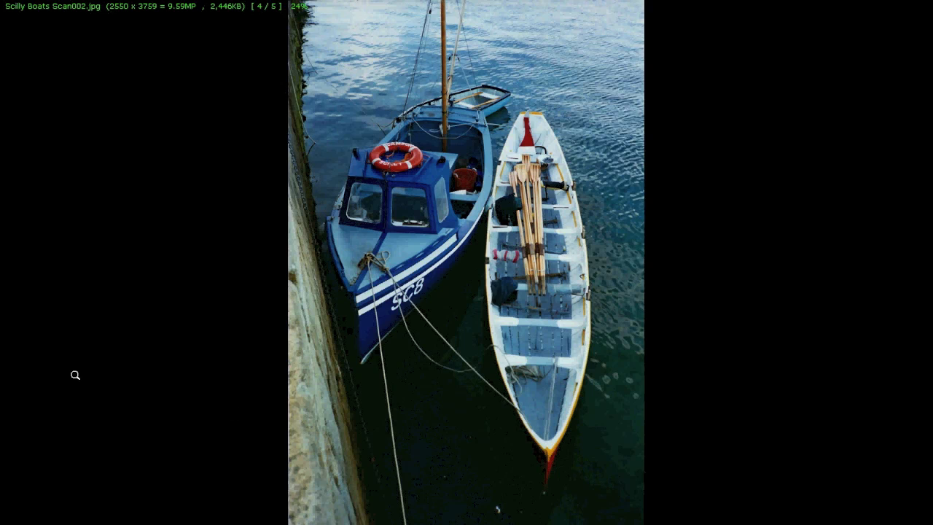
- Sharpen the photo with USM Sharpen at amount 26 and radius 0.6, comparing it with the original before applying
mouse_move(2, 375)
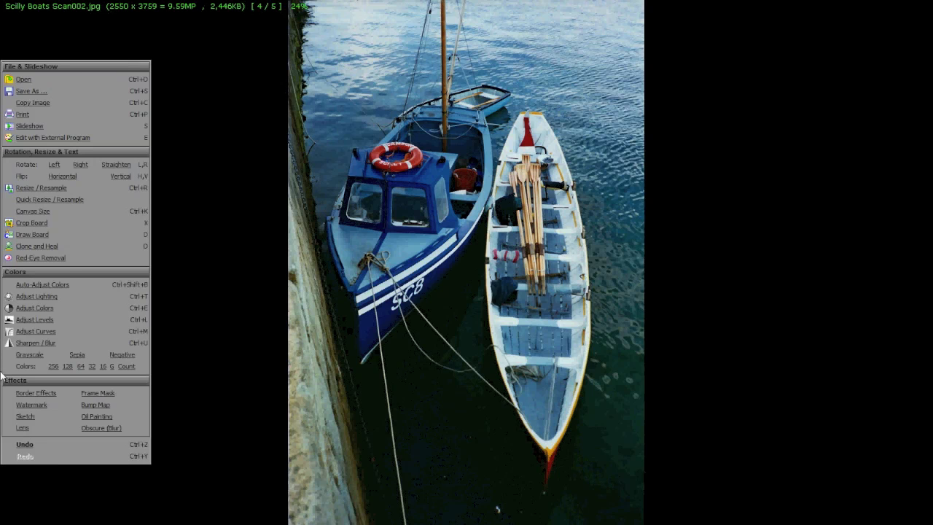
left_click(29, 344)
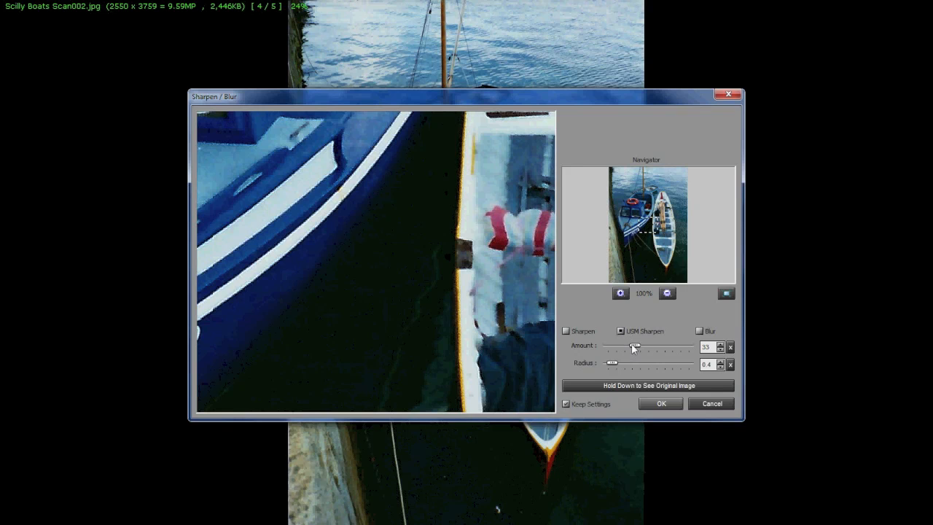
mouse_move(631, 343)
left_mouse_down()
mouse_move(612, 348)
mouse_move(630, 341)
mouse_move(610, 339)
mouse_move(651, 342)
mouse_move(620, 347)
mouse_move(635, 355)
mouse_move(668, 349)
mouse_move(625, 353)
left_mouse_up()
mouse_move(616, 362)
left_mouse_down()
mouse_move(638, 364)
mouse_move(614, 364)
left_mouse_up()
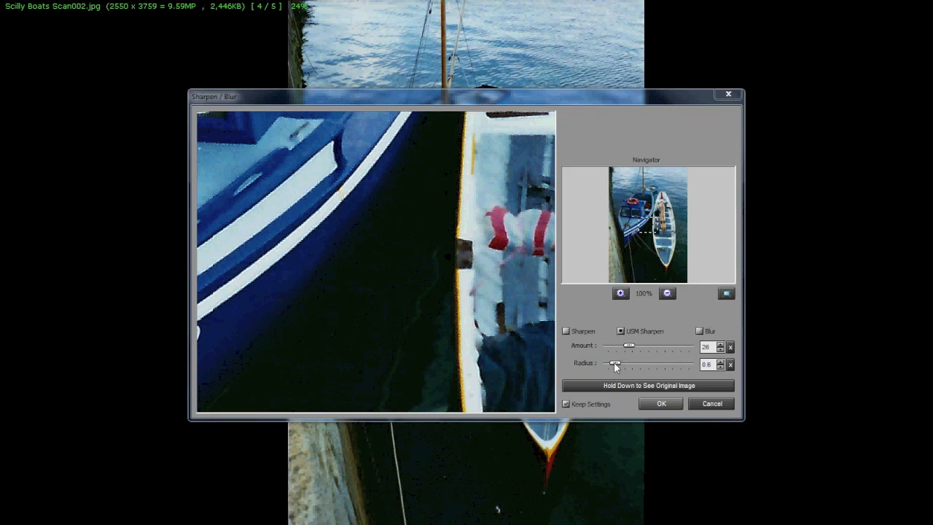
left_click(643, 389)
left_click(643, 389)
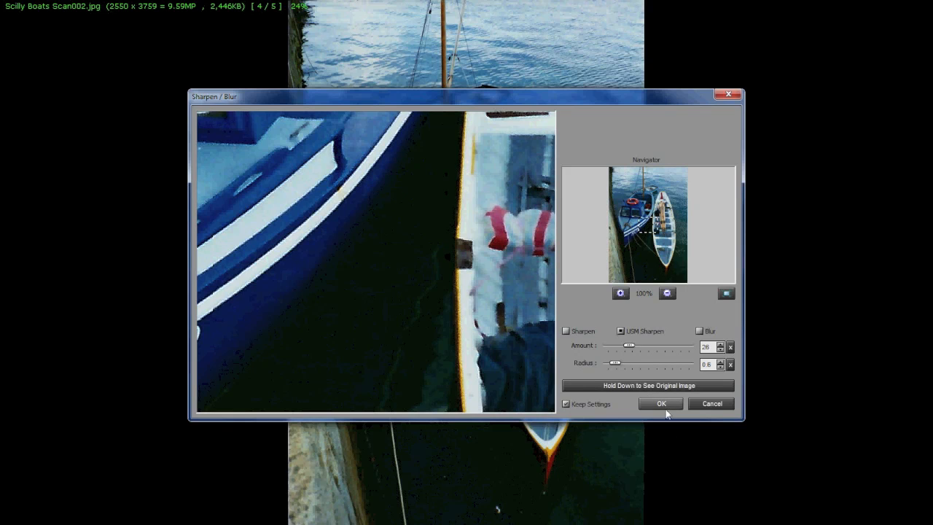
left_click(665, 403)
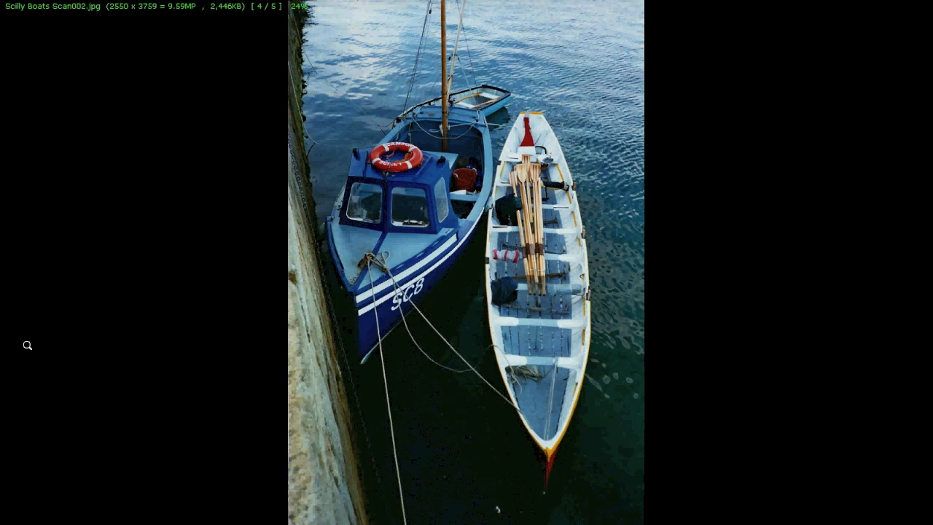
- Heal the small white spot on the blue boat's hull below the SC8 lettering, sampling clean hull paint beside it
mouse_move(2, 352)
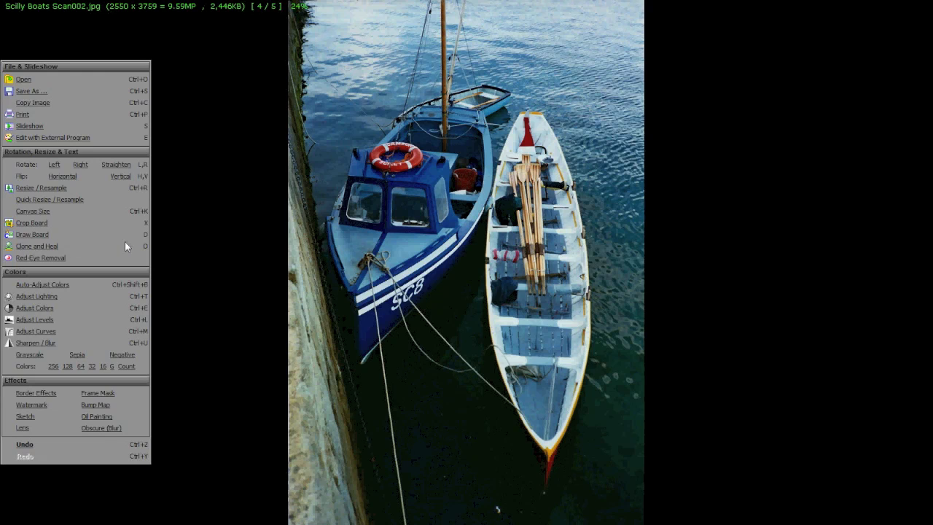
left_click(39, 247)
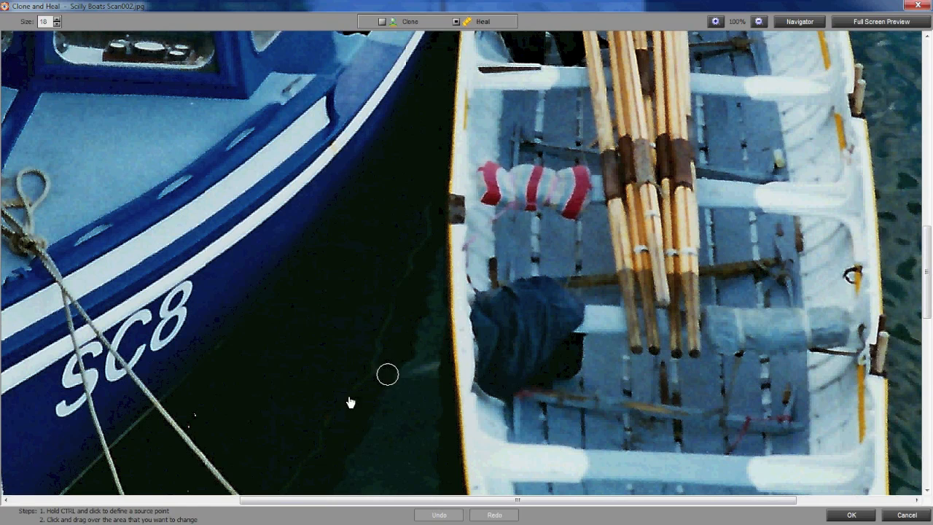
left_click_drag(258, 505, 194, 511)
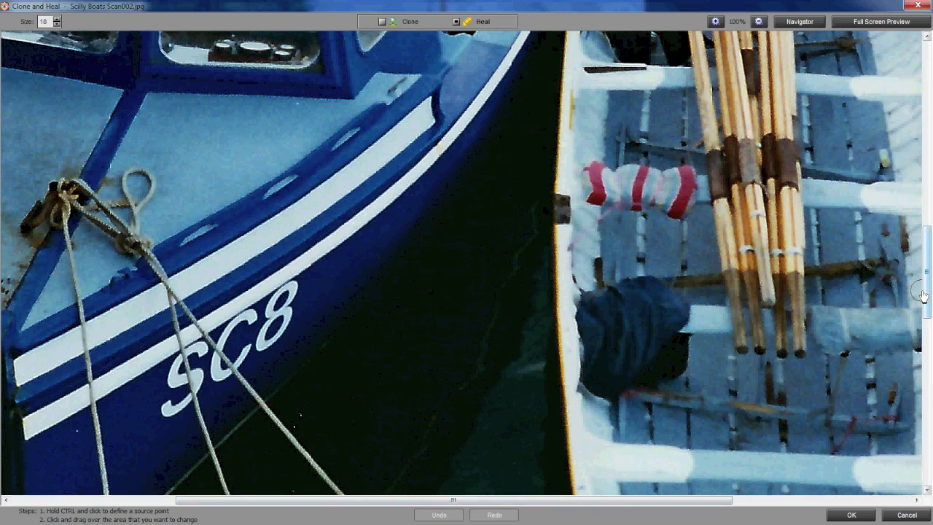
left_click_drag(923, 296, 929, 324)
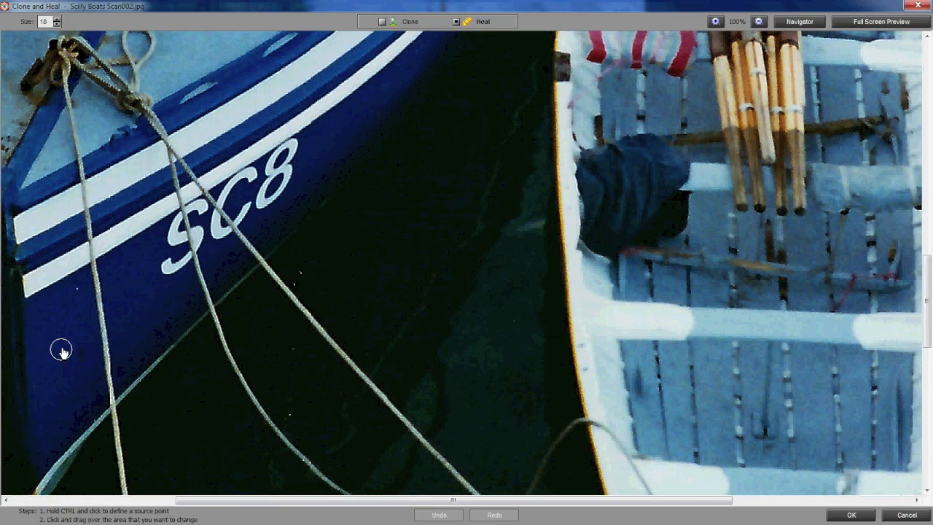
left_click(63, 311, "ctrl")
left_click(78, 294)
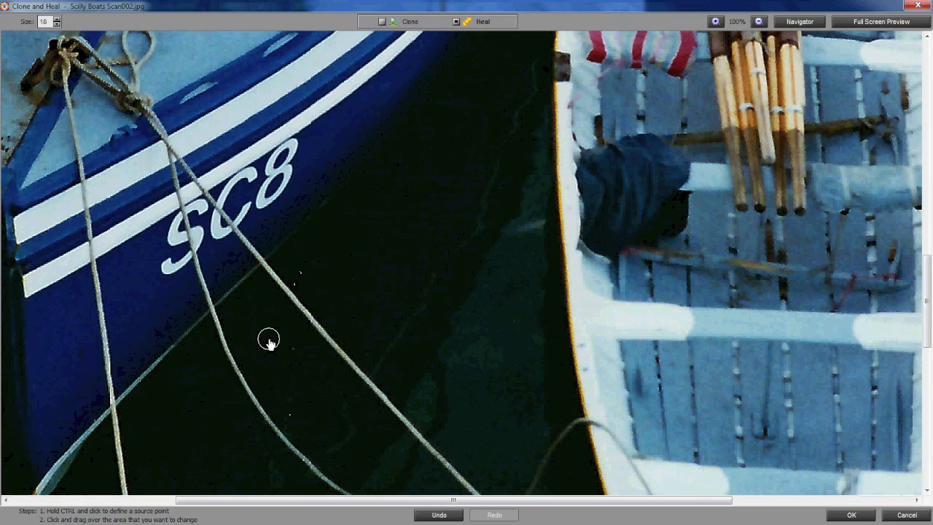
- Heal the small white speck in the dark water between the mooring ropes and apply the retouching to the photo
left_click(291, 348)
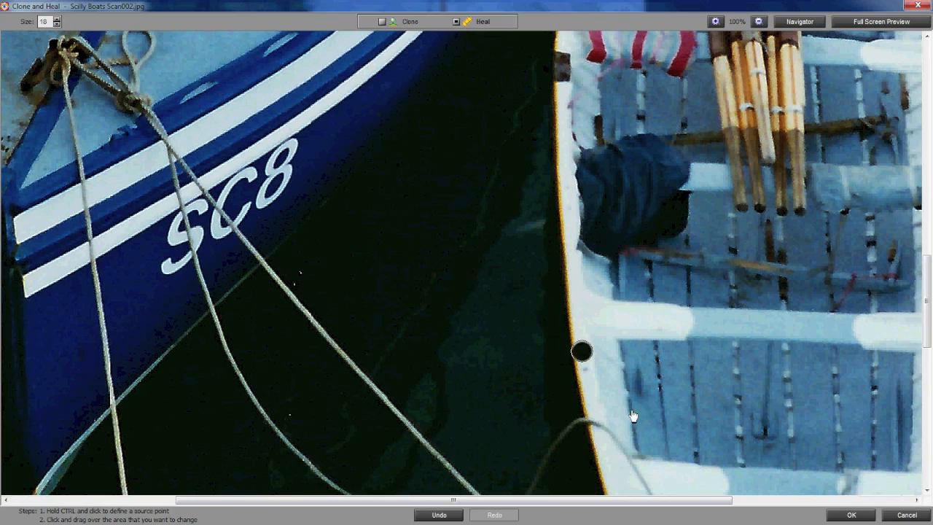
left_click(851, 515)
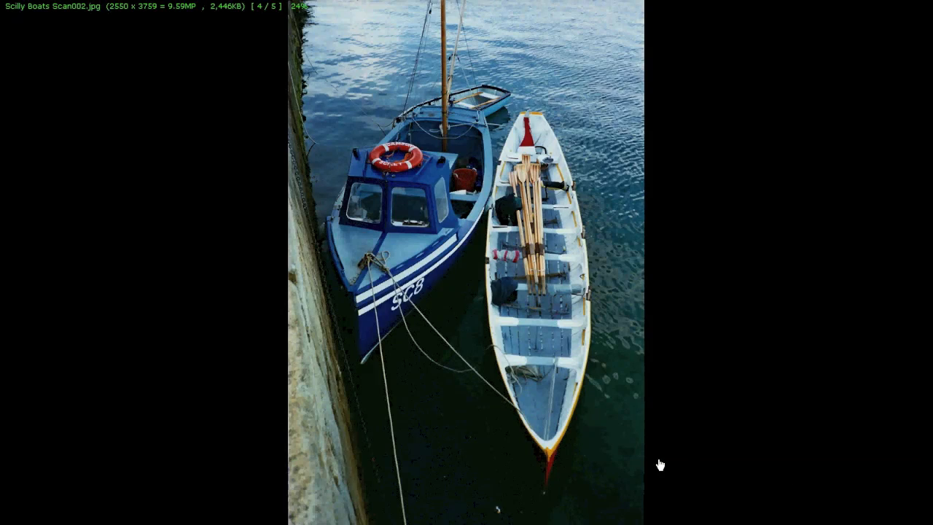
- Enlarge the canvas height to 3859 pixels, adding a white strip below the photo and keeping the width at 2550
mouse_move(18, 206)
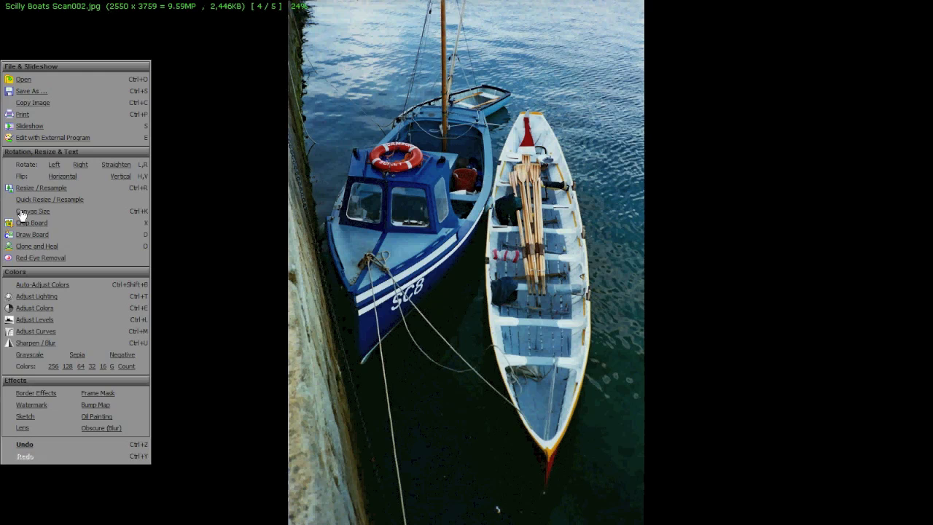
left_click(22, 214)
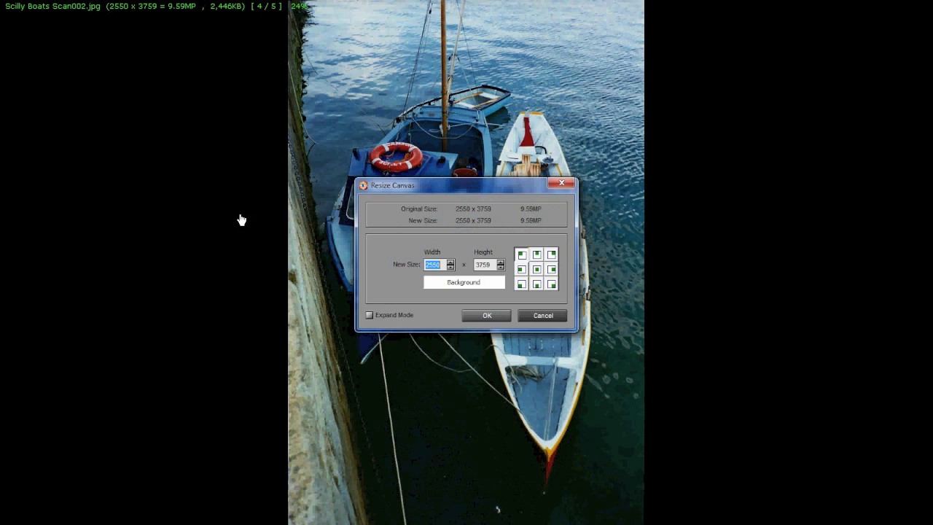
double_click(482, 266)
left_click(490, 268)
key("BackSpace")
type("8")
left_click(488, 318)
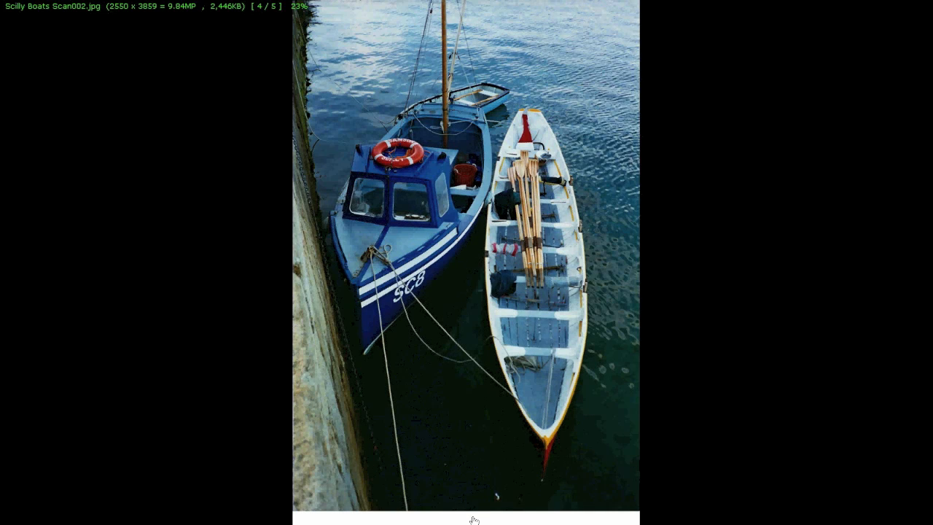
- In the Draw Board, add a text box on the white strip below the photo and widen it in both directions
mouse_move(3, 306)
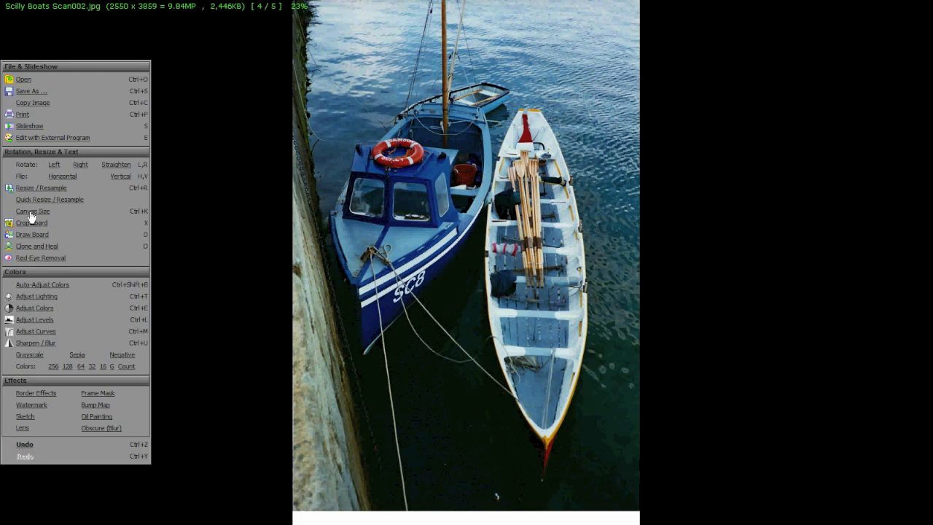
left_click(35, 238)
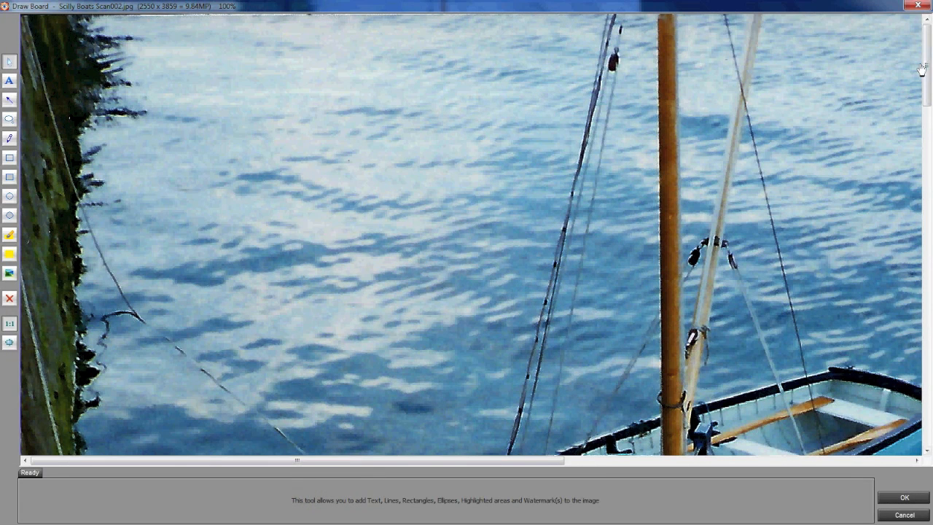
left_click_drag(928, 80, 930, 464)
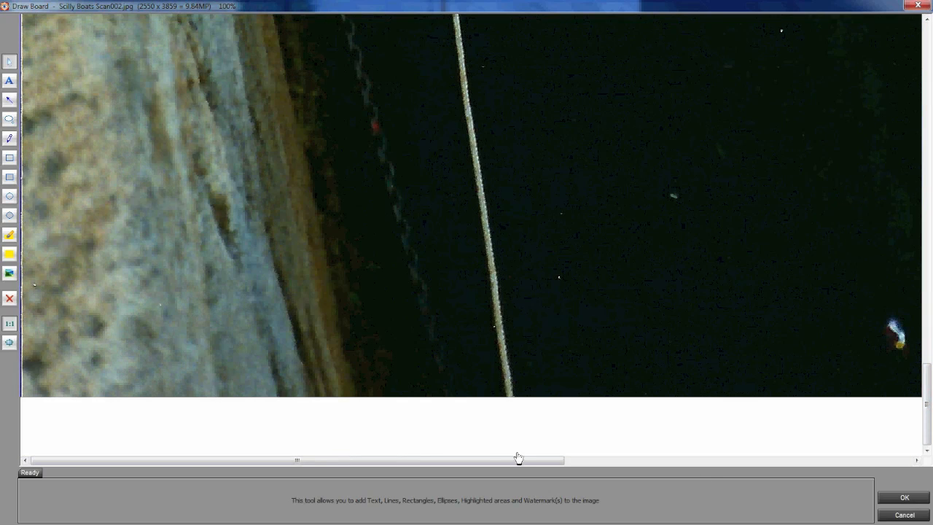
left_click_drag(478, 465, 574, 460)
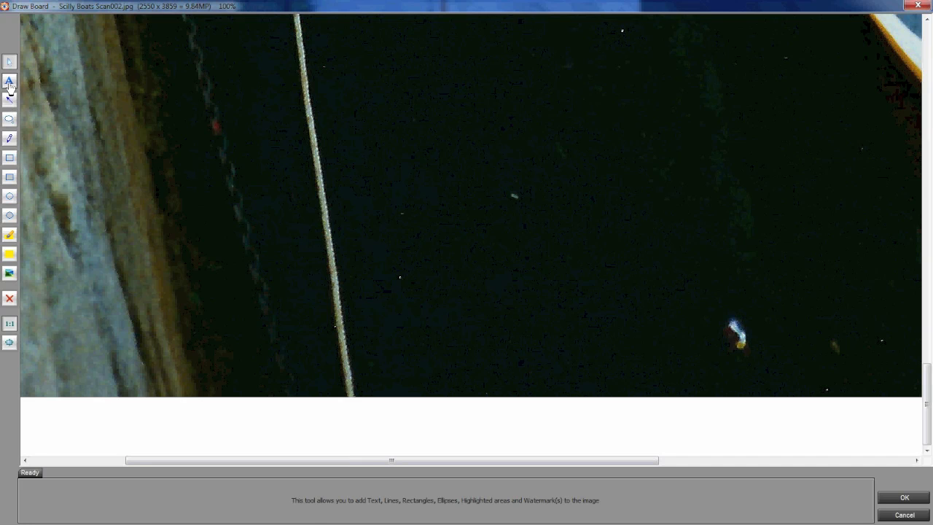
left_click(9, 82)
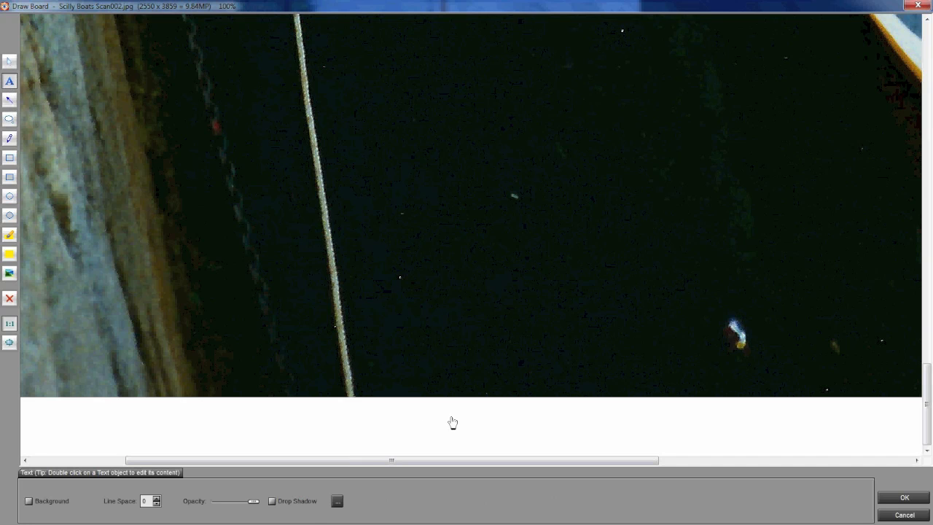
left_click(474, 431)
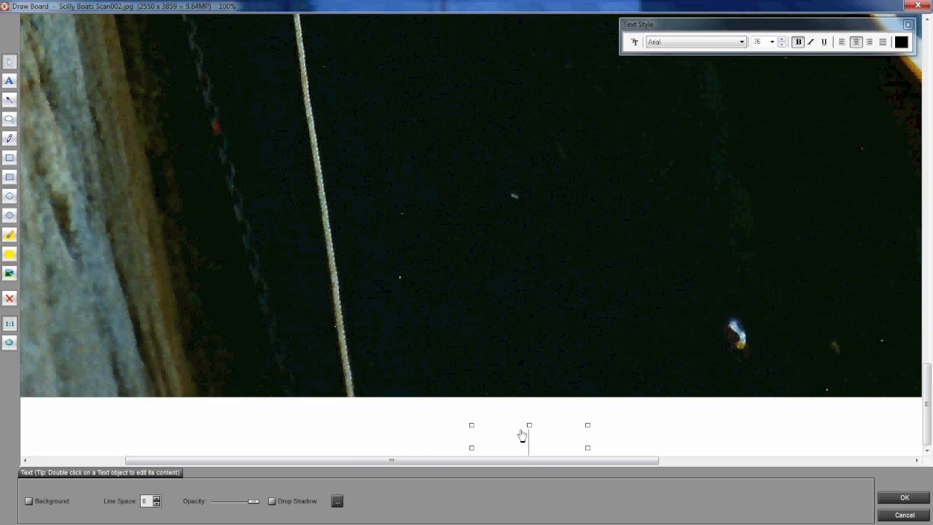
left_click_drag(511, 435, 509, 417)
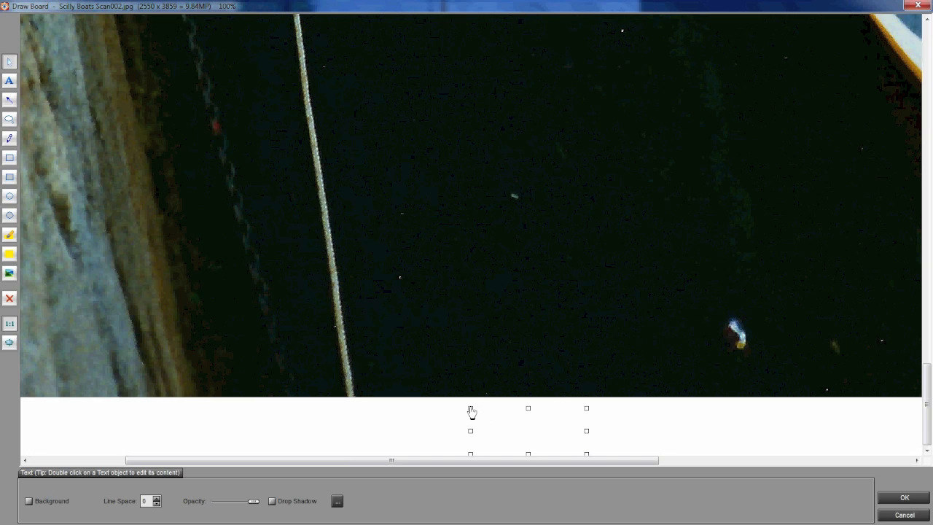
left_click_drag(471, 435, 302, 453)
left_click_drag(587, 435, 626, 432)
left_click_drag(444, 440, 456, 440)
- Enter the caption "Scilly Boats" in the text box with centred alignment
double_click(457, 441)
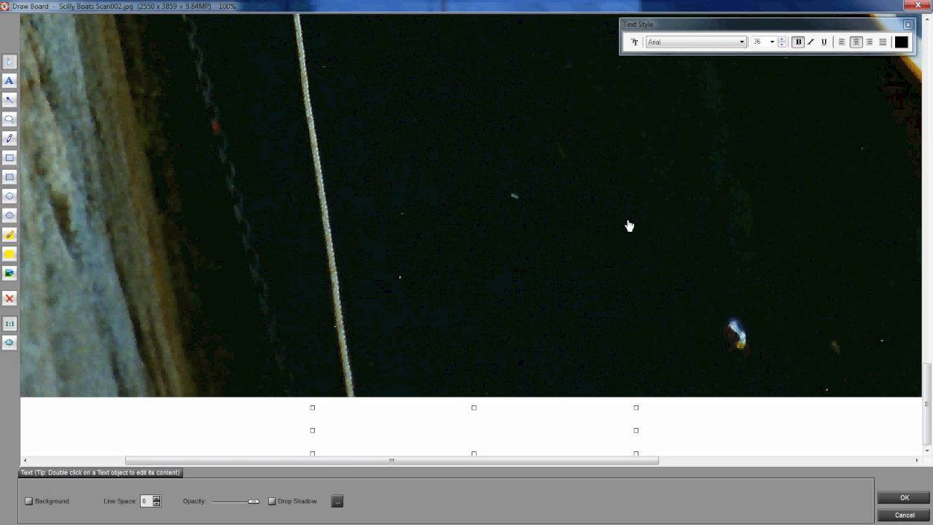
left_click(843, 42)
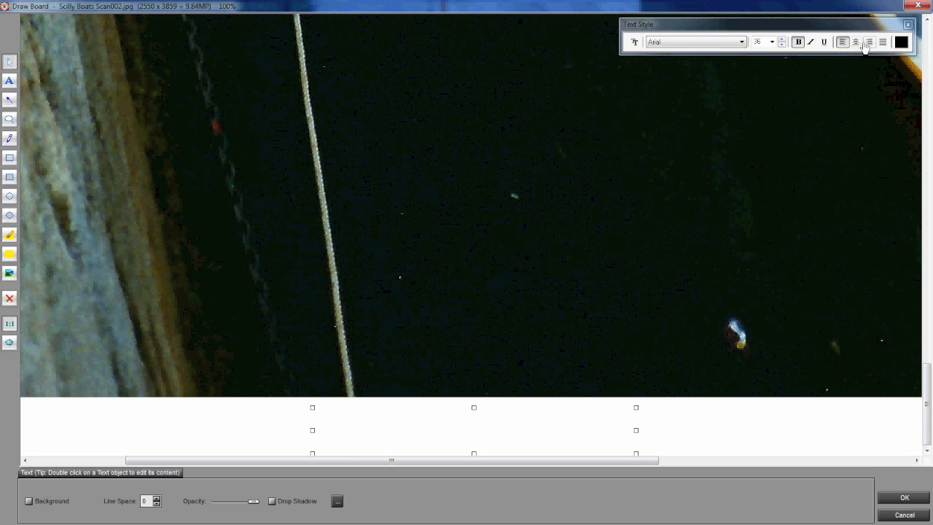
left_click(857, 42)
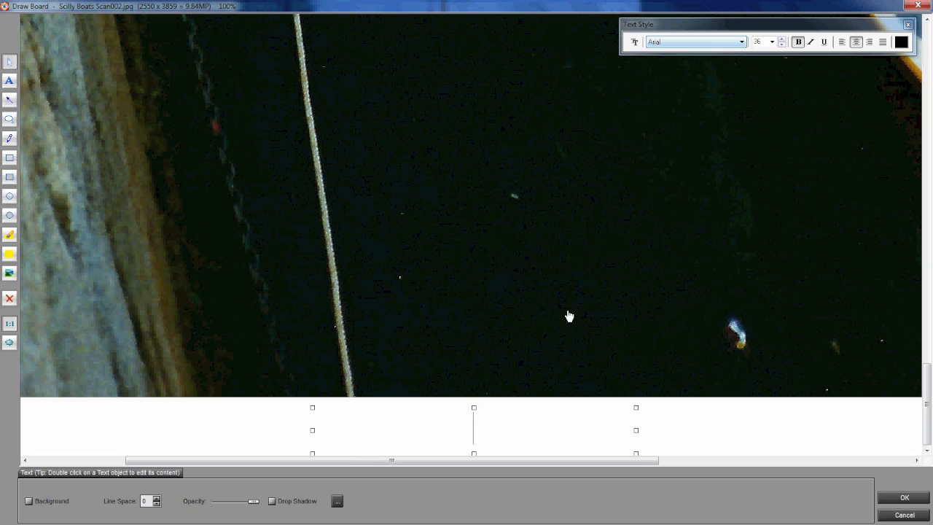
left_click(743, 43)
left_click(743, 43)
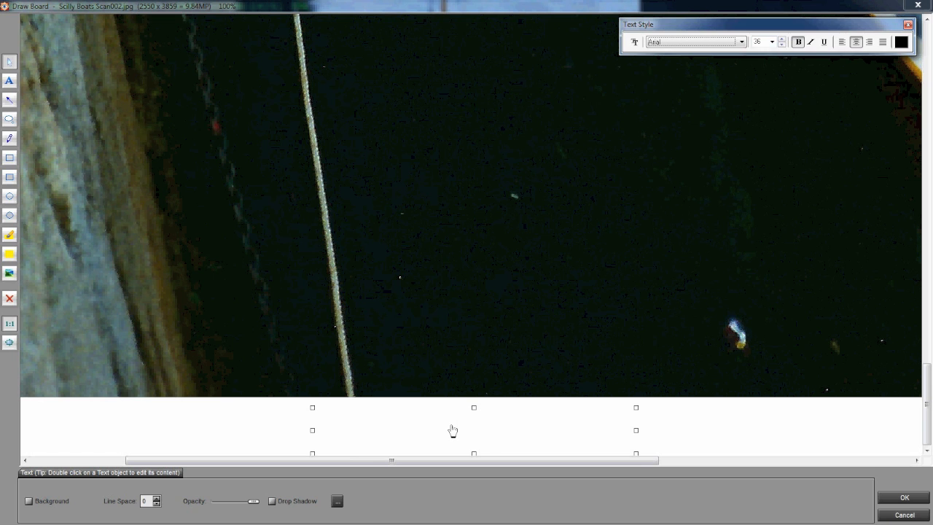
double_click(469, 437)
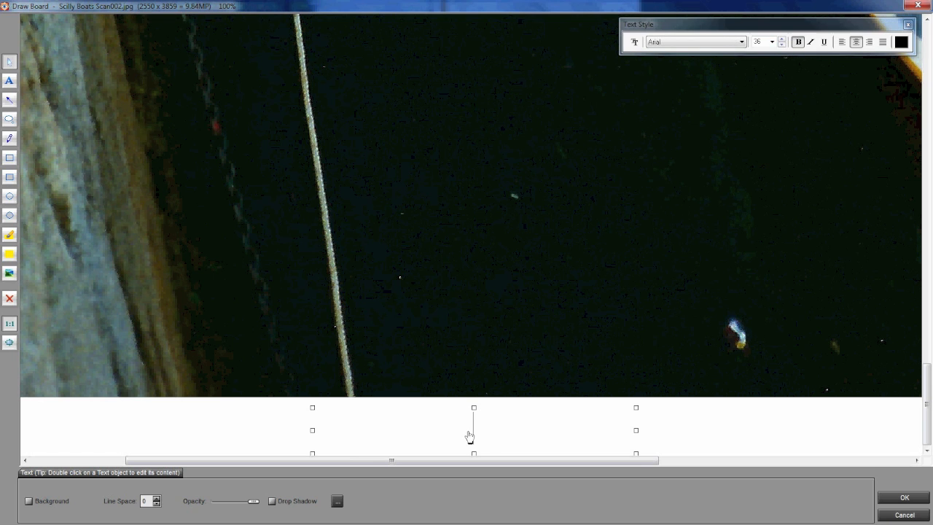
type("Scilly Boats")
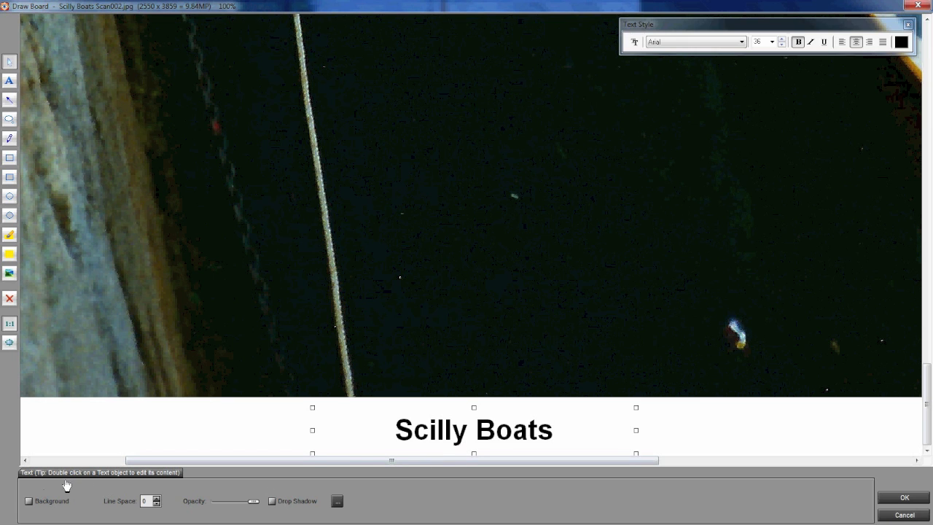
- Try a yellow and a white background behind the Scilly Boats caption, and turn the background off
left_click(29, 502)
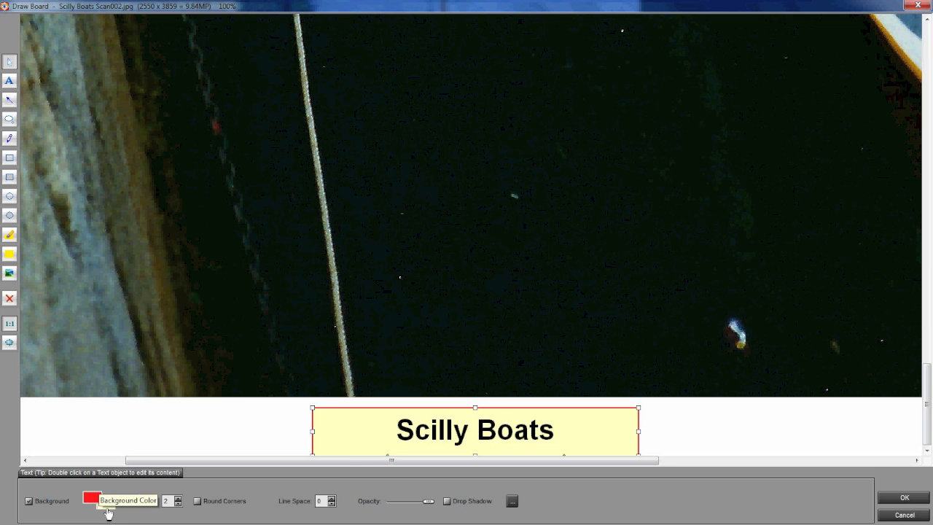
left_click(107, 506)
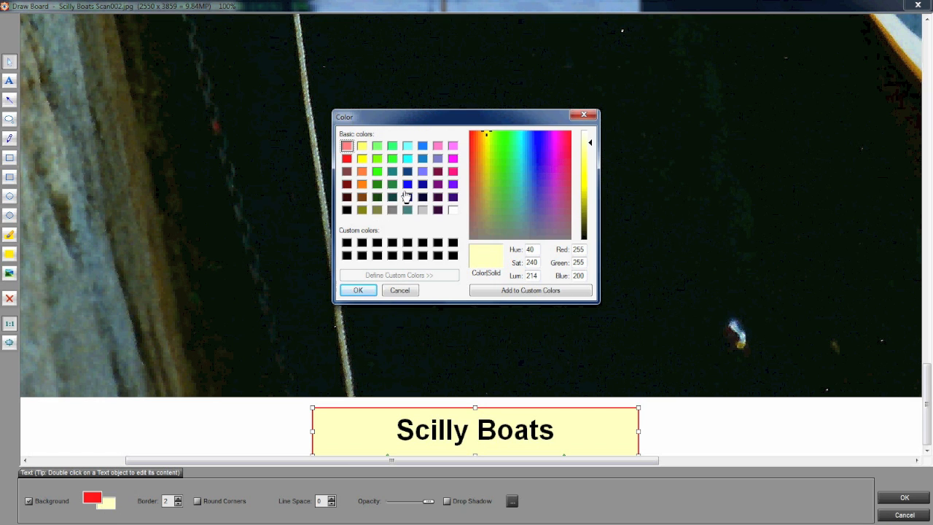
left_click(362, 159)
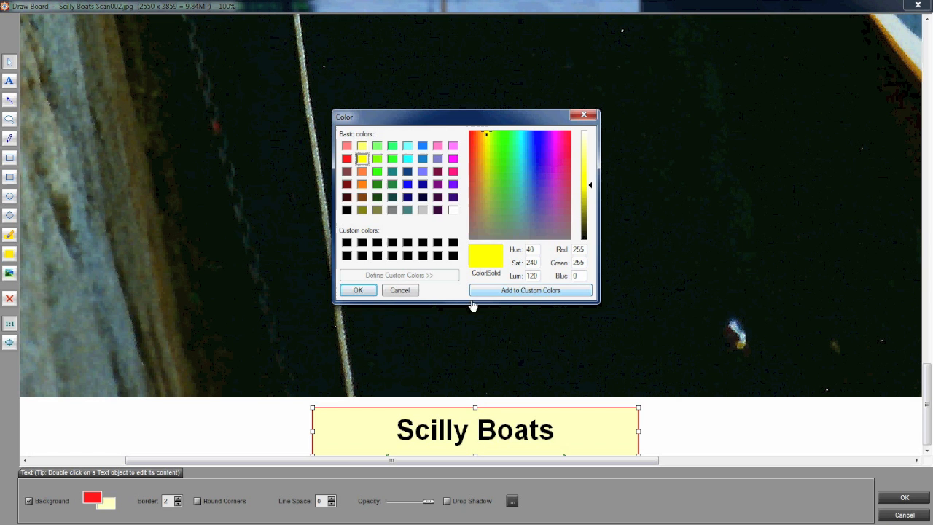
left_click(365, 291)
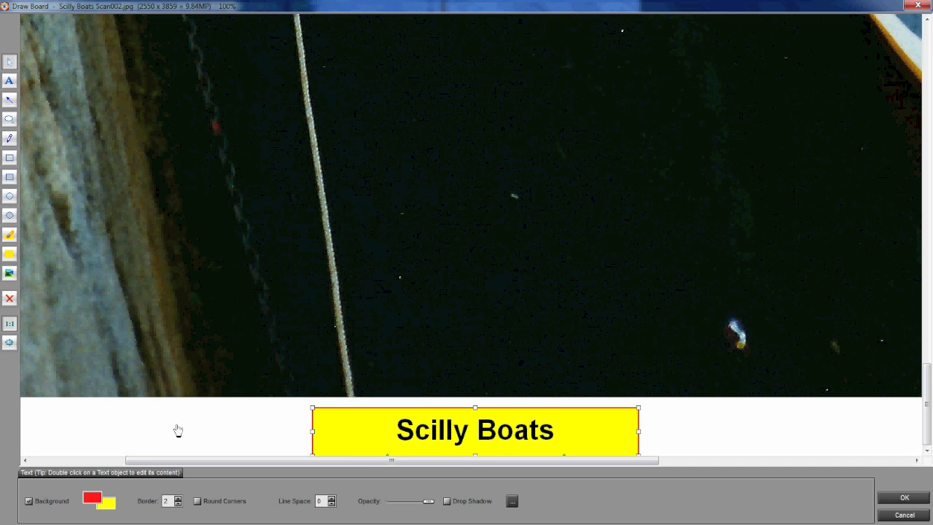
left_click(109, 507)
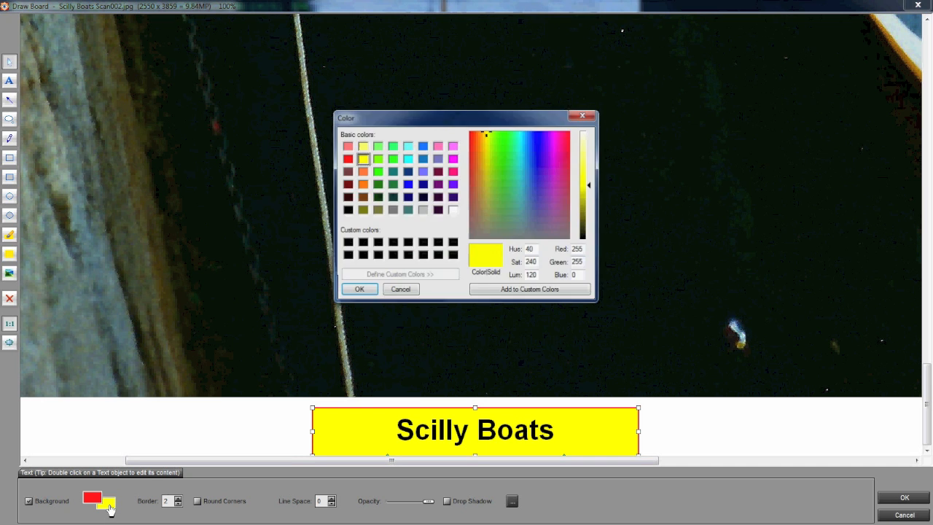
left_click(453, 210)
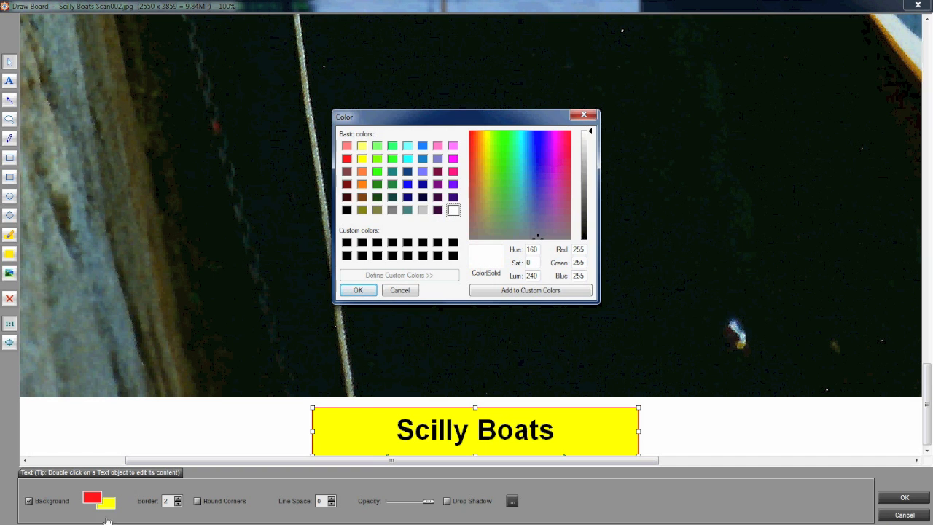
left_click(353, 291)
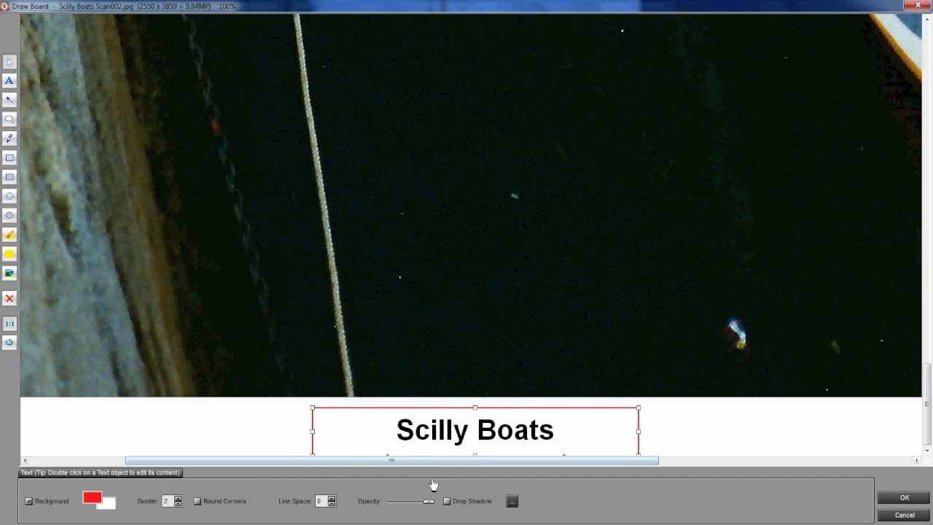
left_click(30, 501)
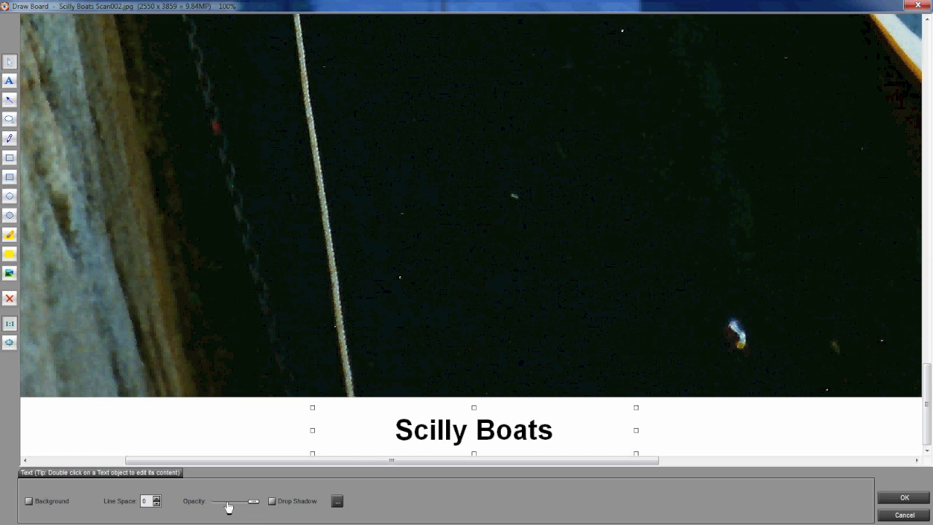
- Try a drop shadow on the caption text and turn it off again
mouse_move(255, 504)
mouse_move(255, 504)
left_mouse_down()
mouse_move(219, 506)
mouse_move(259, 504)
left_mouse_up()
left_click(272, 502)
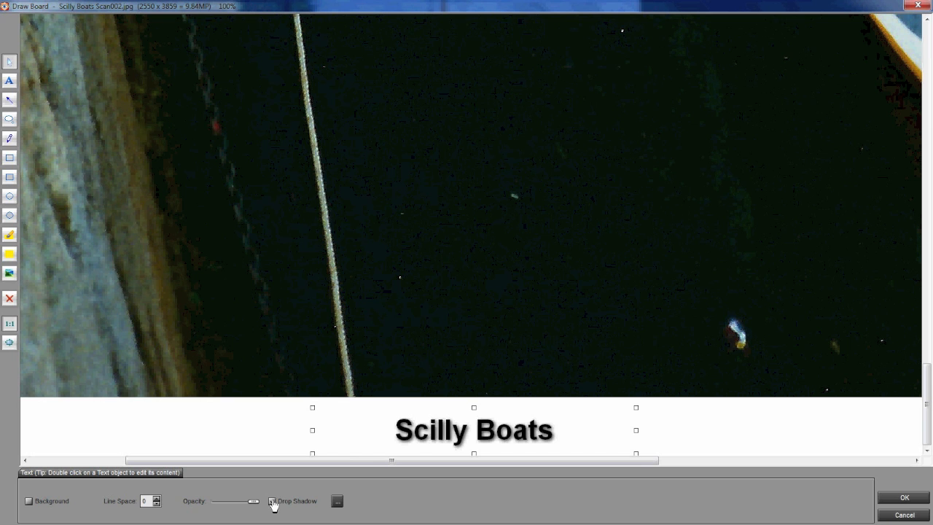
left_click(272, 501)
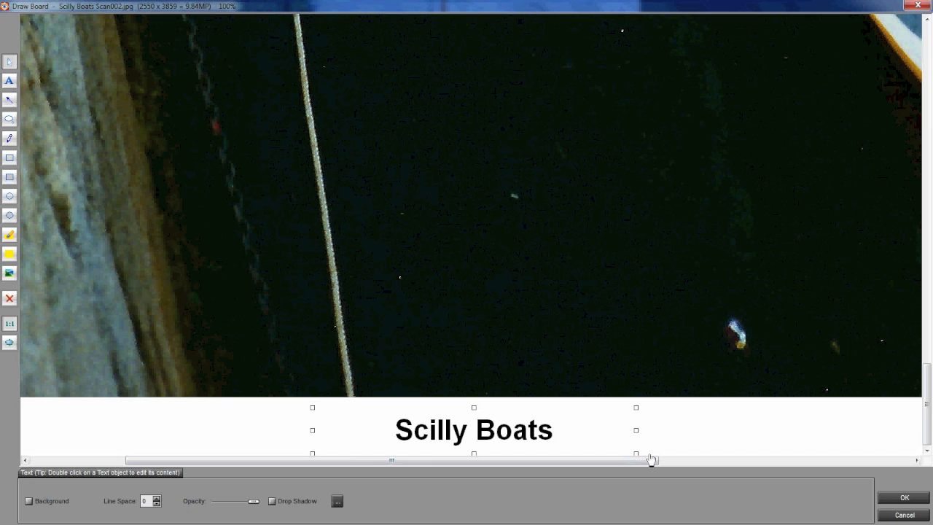
- Apply the caption to the photo and fit the whole image to the screen
left_click(905, 499)
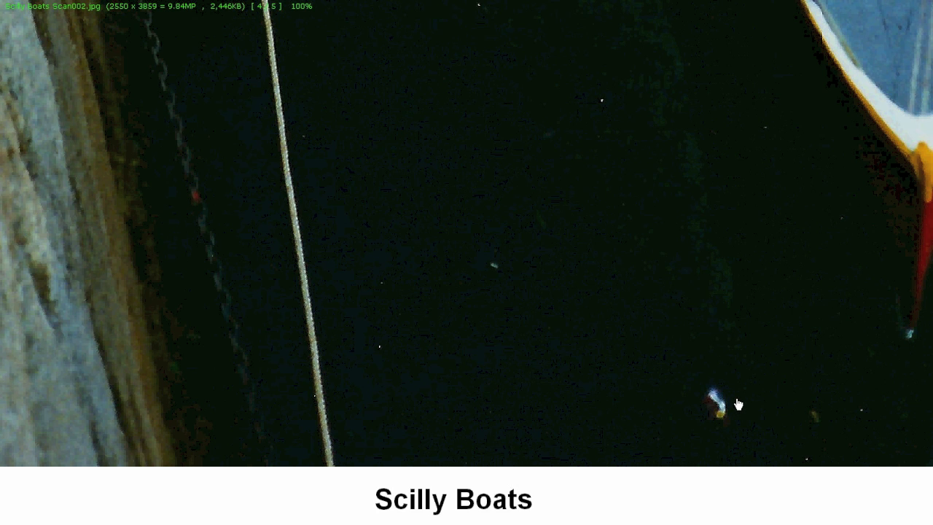
mouse_move(156, 523)
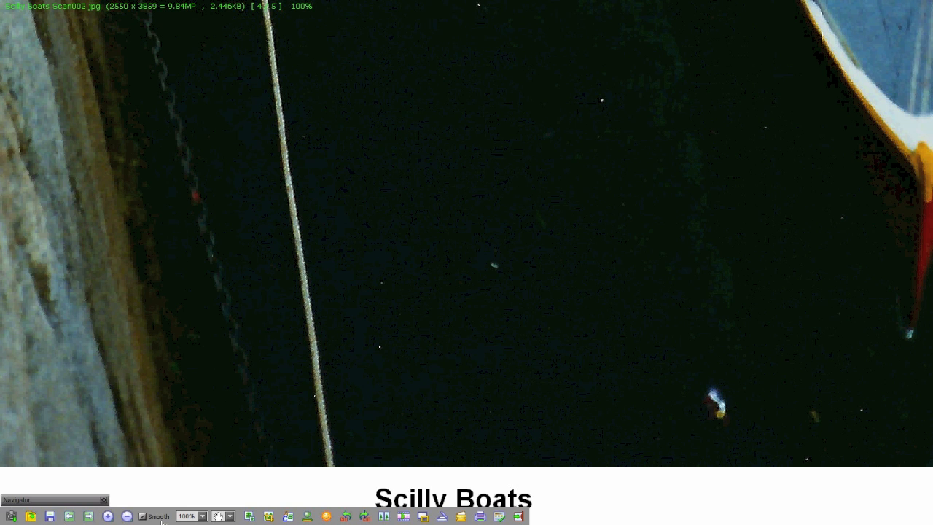
left_click(202, 516)
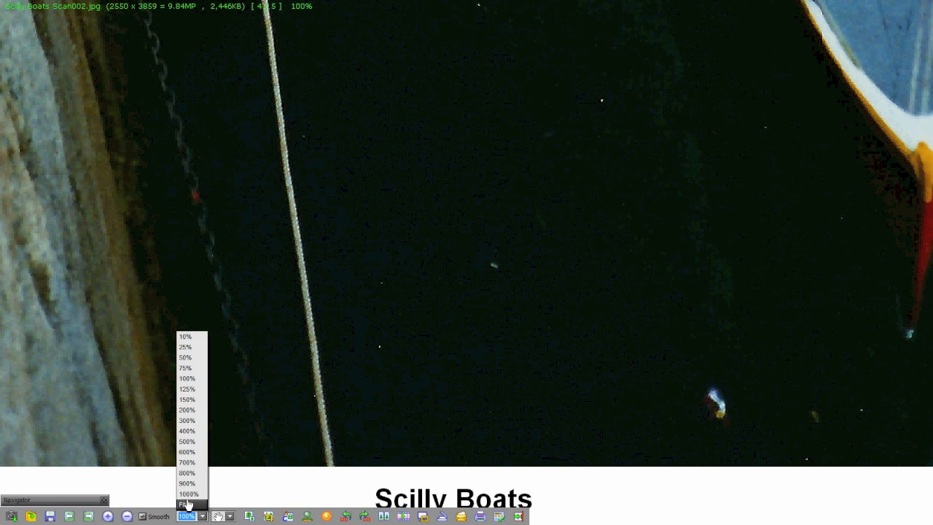
left_click(186, 504)
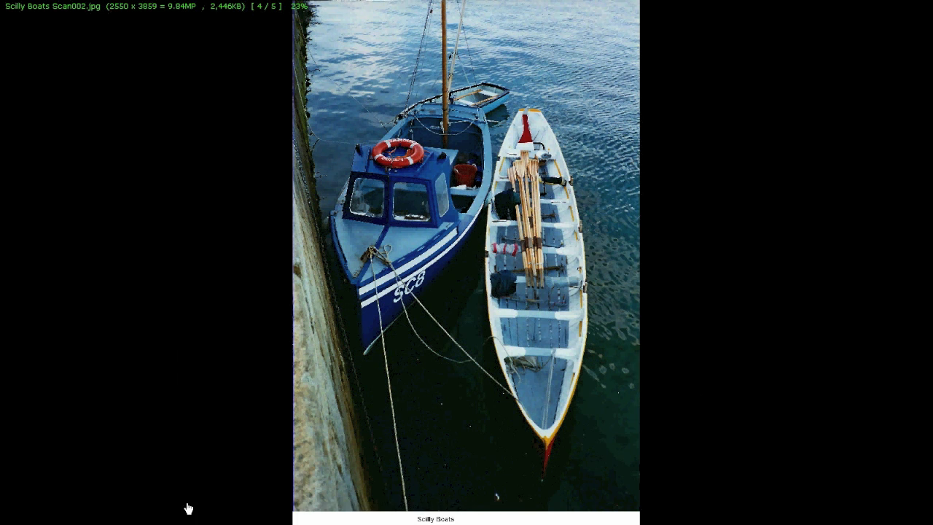